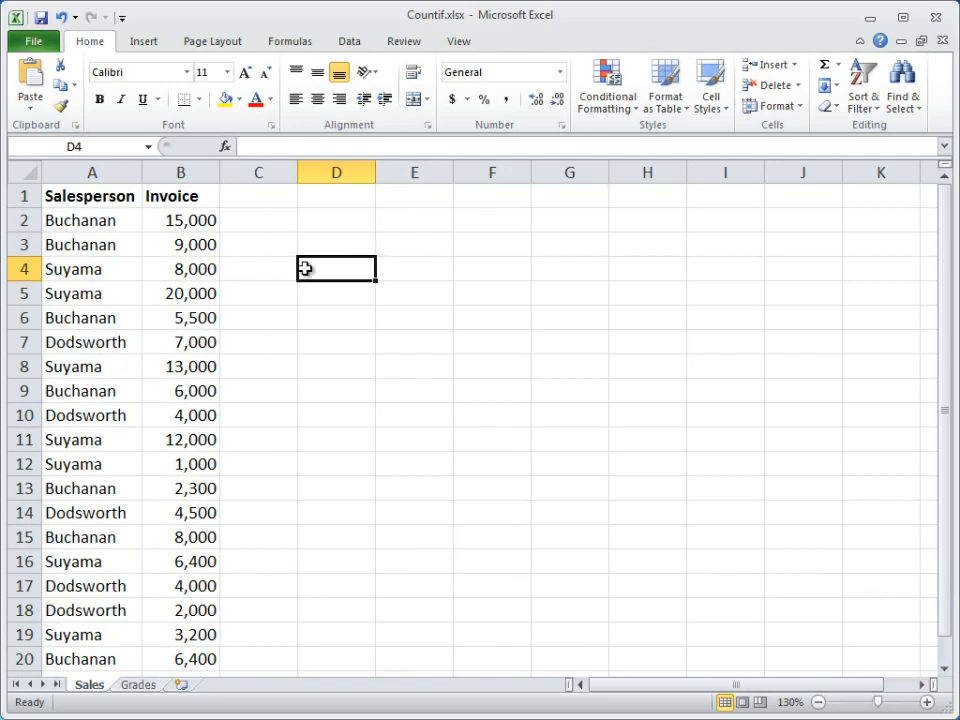
Step: Enter a COUNTIF formula in D4 that counts the cells in A2:A20 matching the surname of the salesperson in A2
type("=COU")
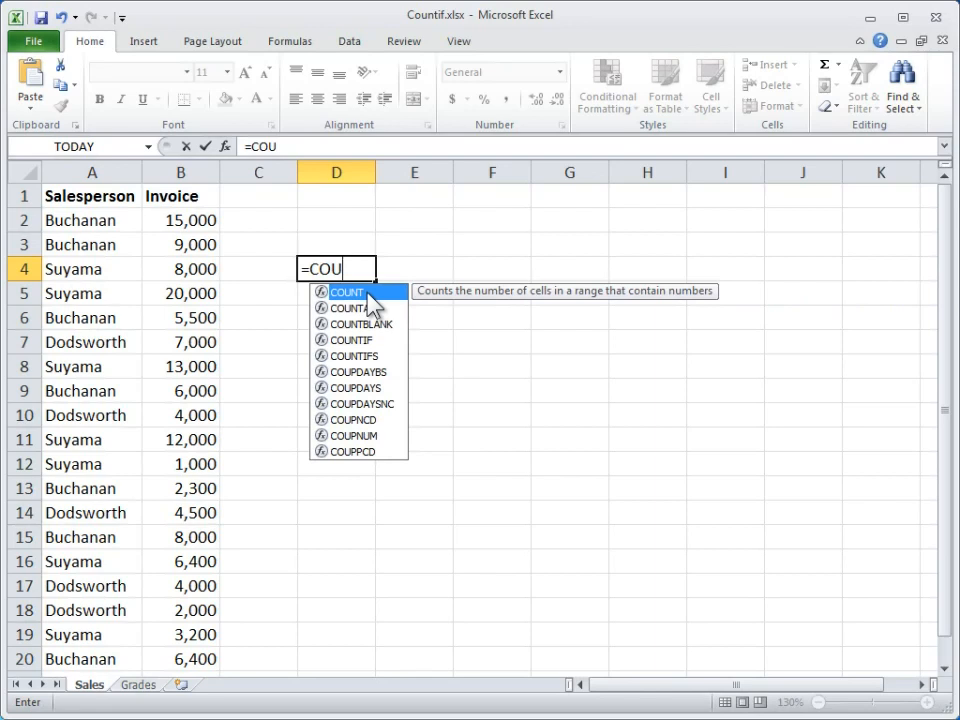
double_click(364, 342)
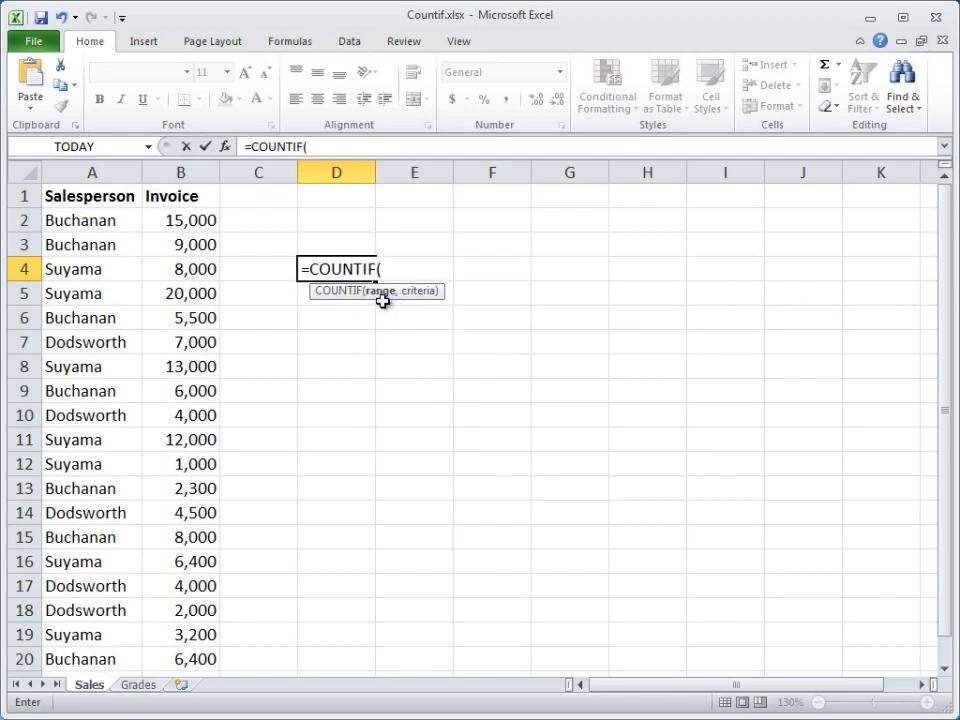
left_click(88, 220)
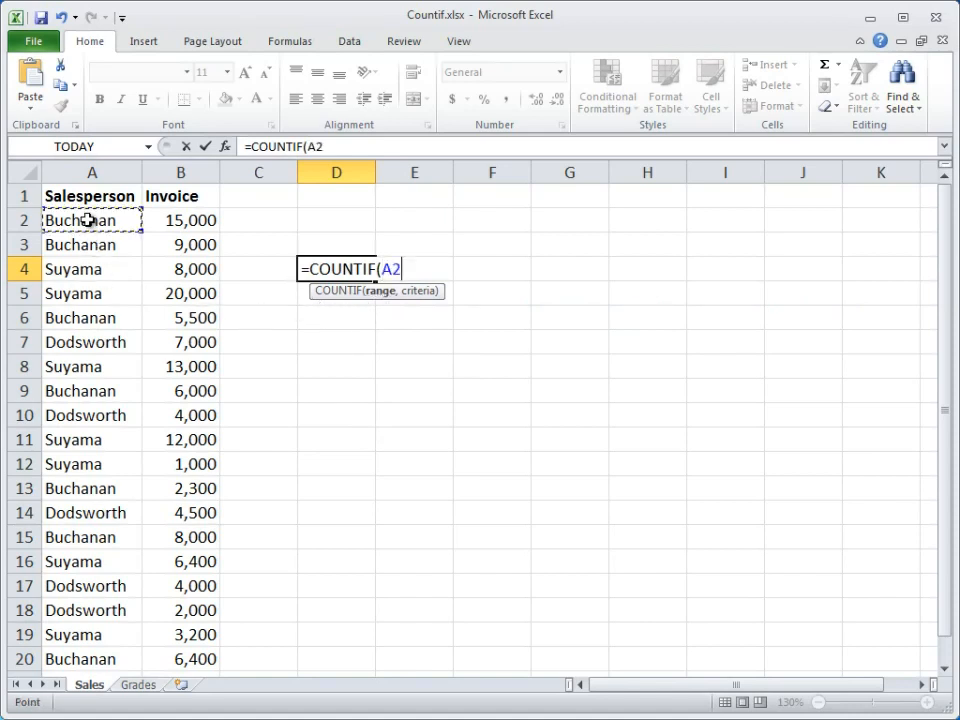
left_click_drag(88, 220, 110, 658)
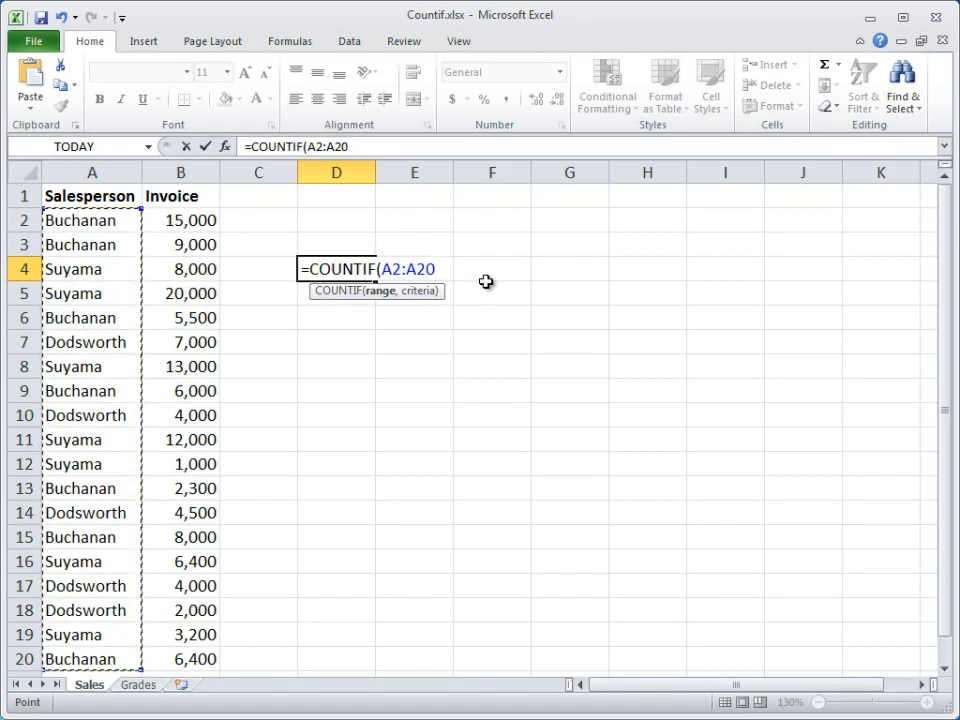
type(",")
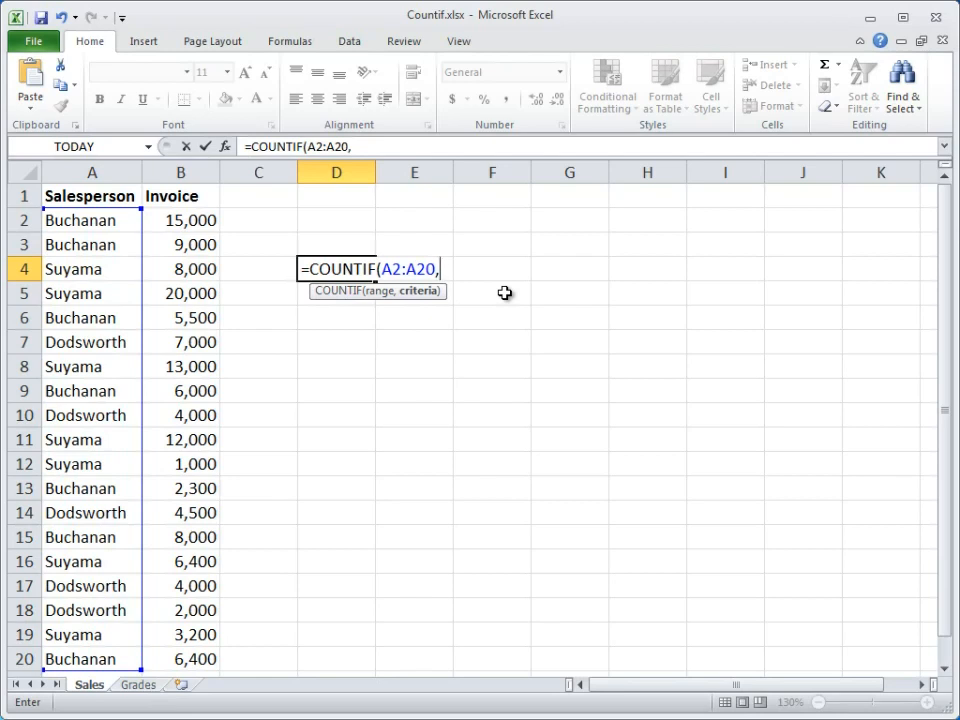
type("\"Buchanan\"")
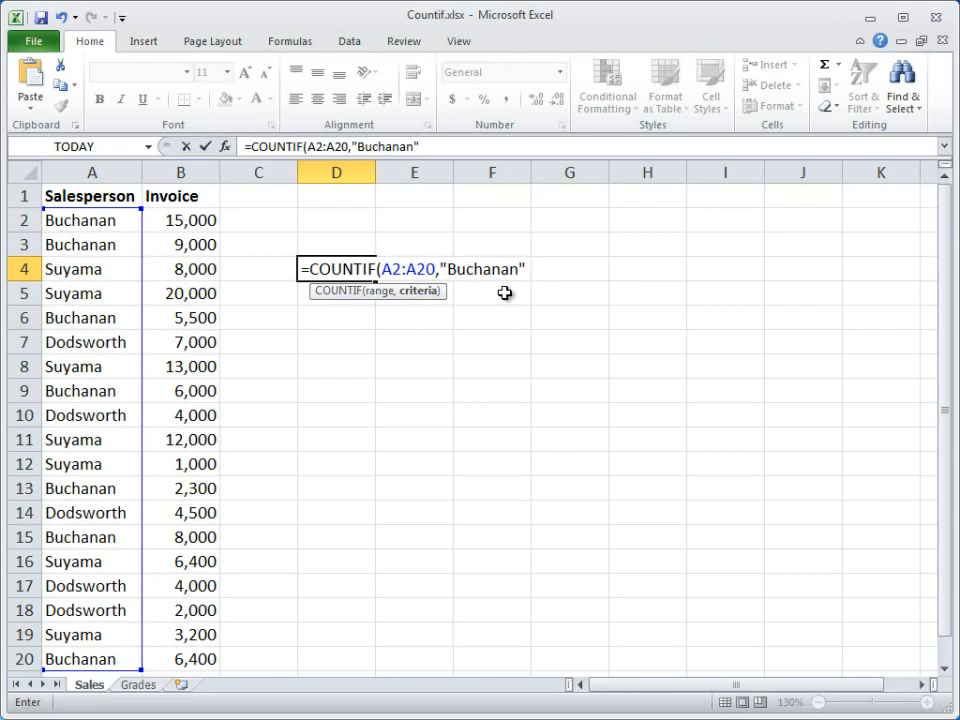
type(")")
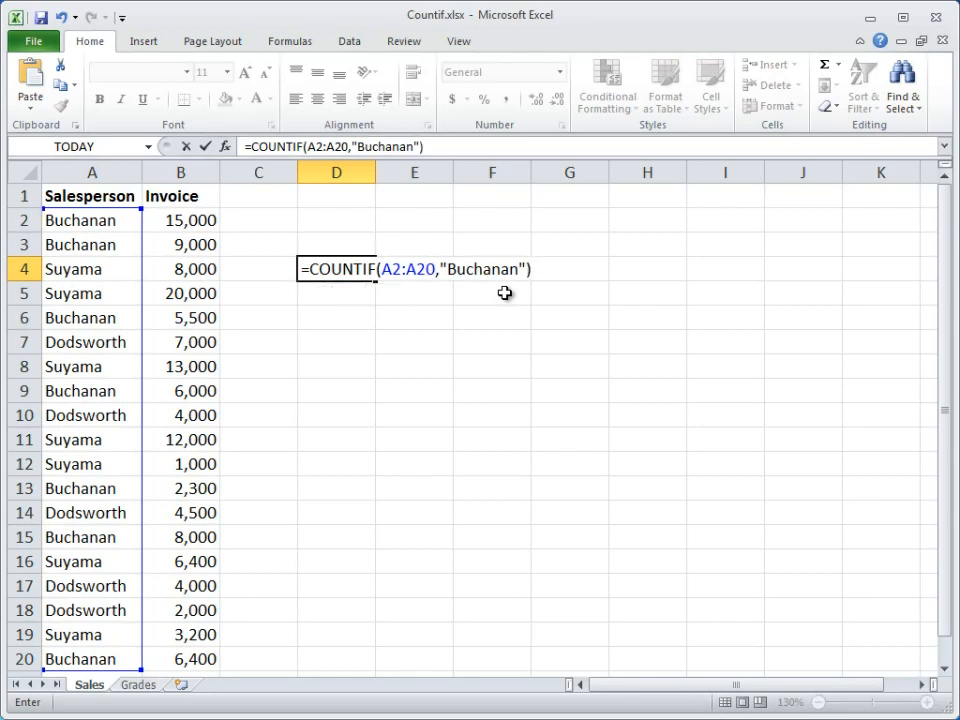
key("Return")
left_click(353, 272)
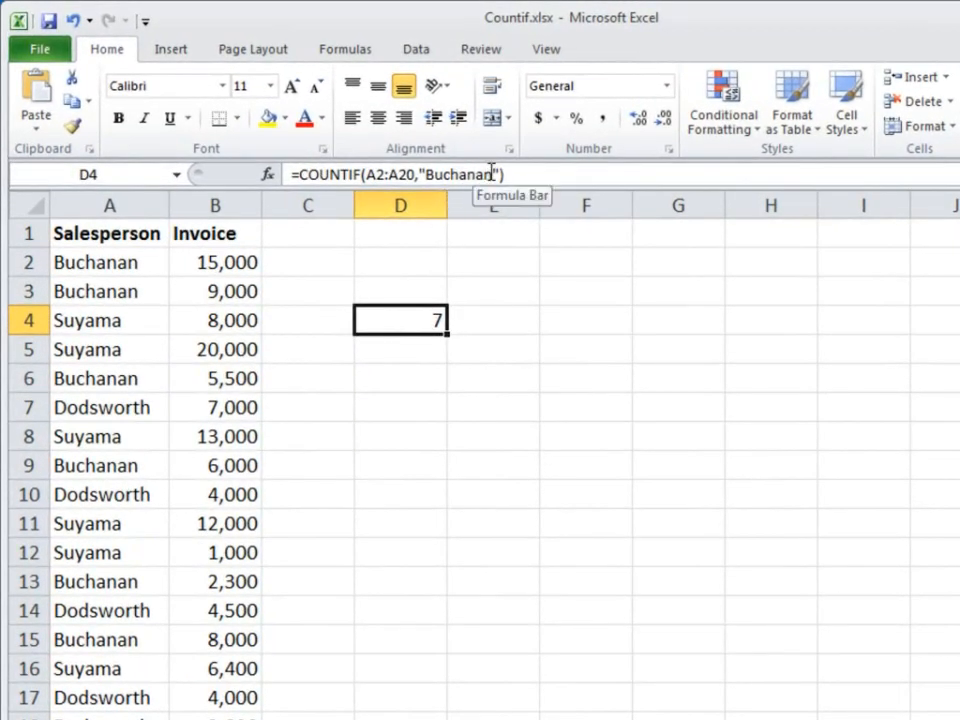
Step: Replace the criterion in the D4 COUNTIF formula with the surname of the salesperson in A7
left_click_drag(491, 172, 430, 172)
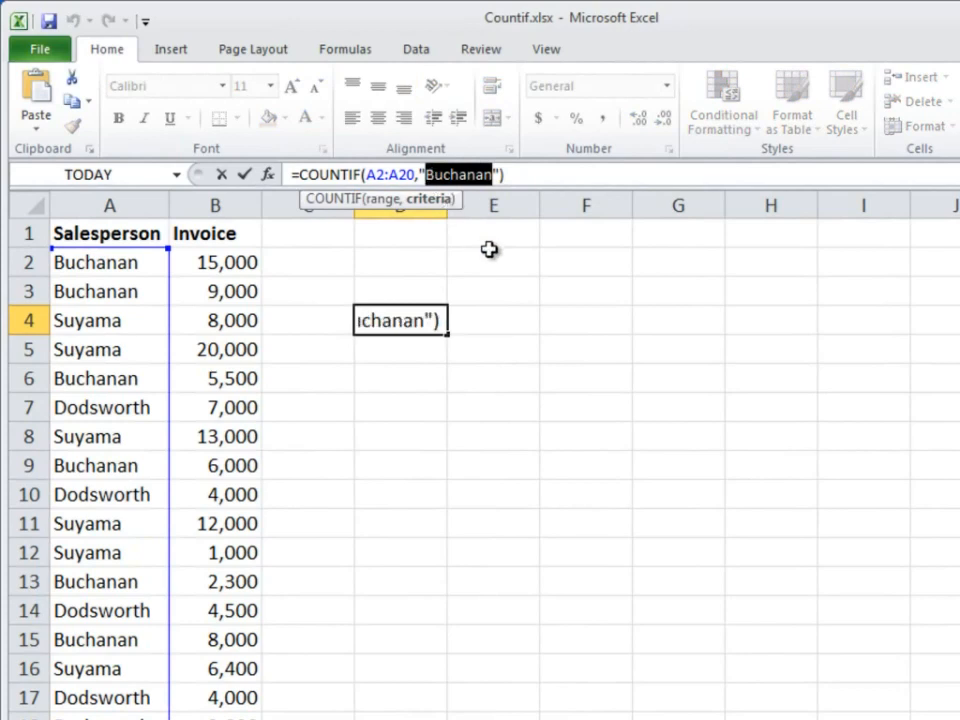
type("Dodsworth")
key("Return")
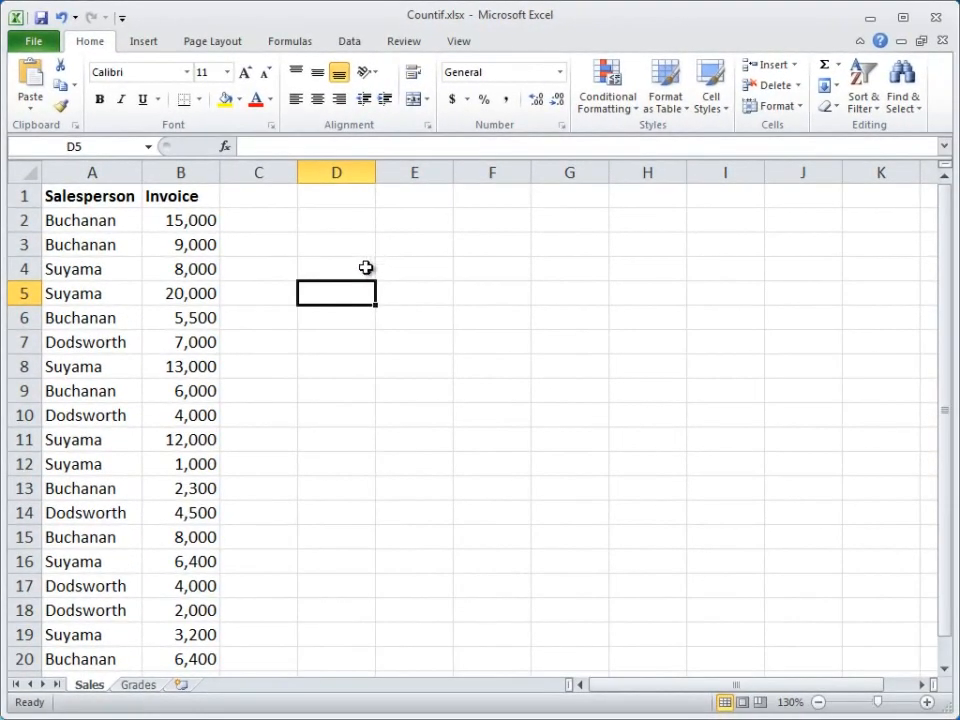
left_click(366, 268)
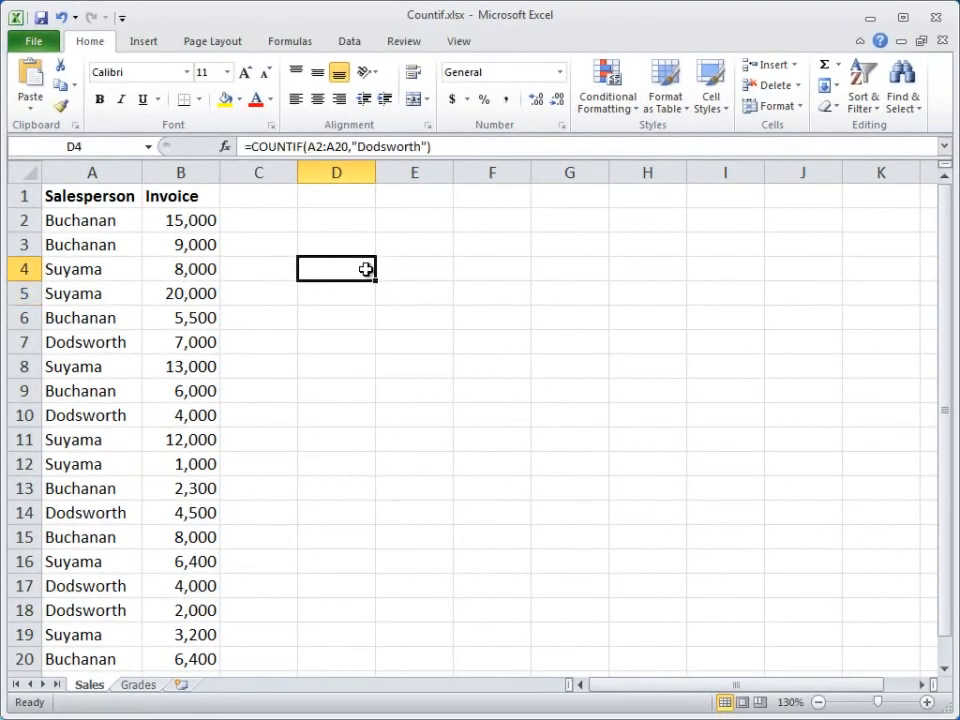
Step: On the Grades sheet, enter =COUNTIF(B4:B18,3.3) in D5 to count the grades equal to 3.3
left_click(150, 685)
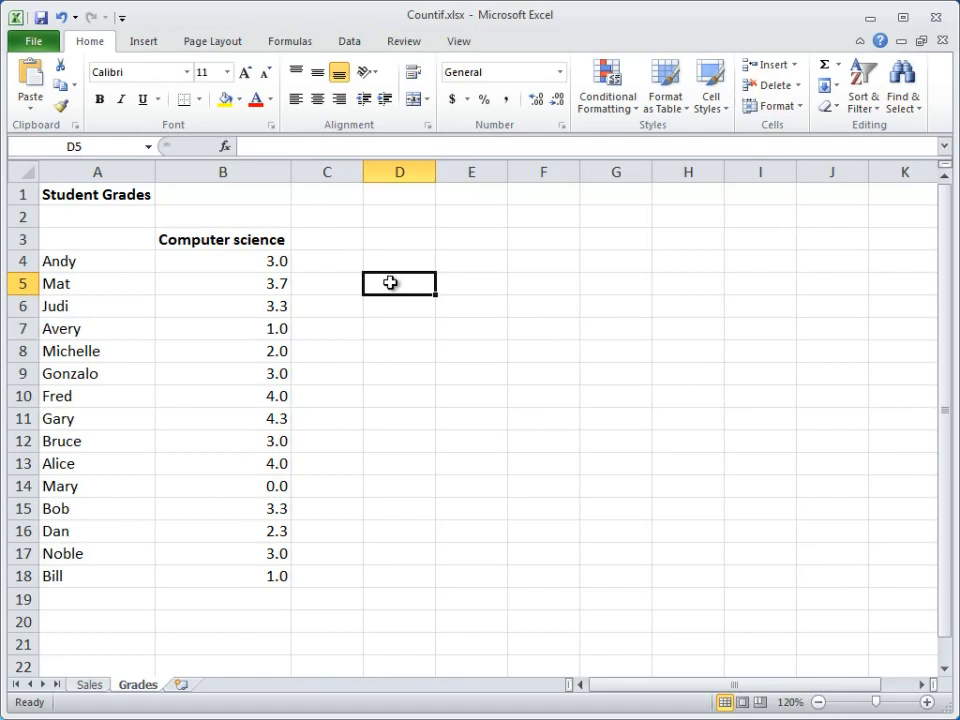
type("=COUN")
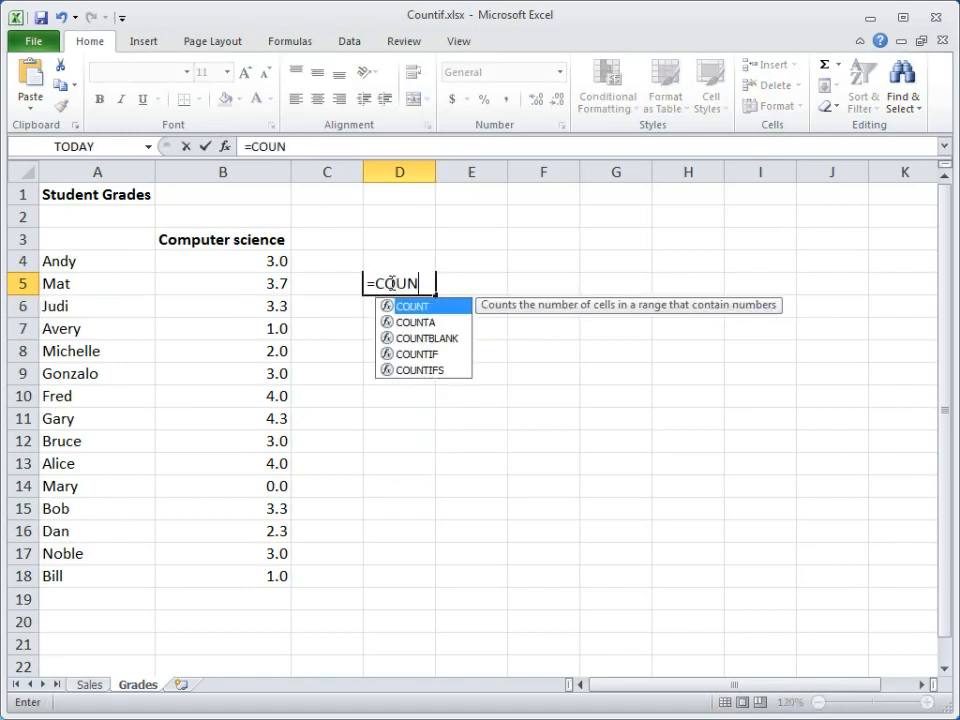
double_click(410, 354)
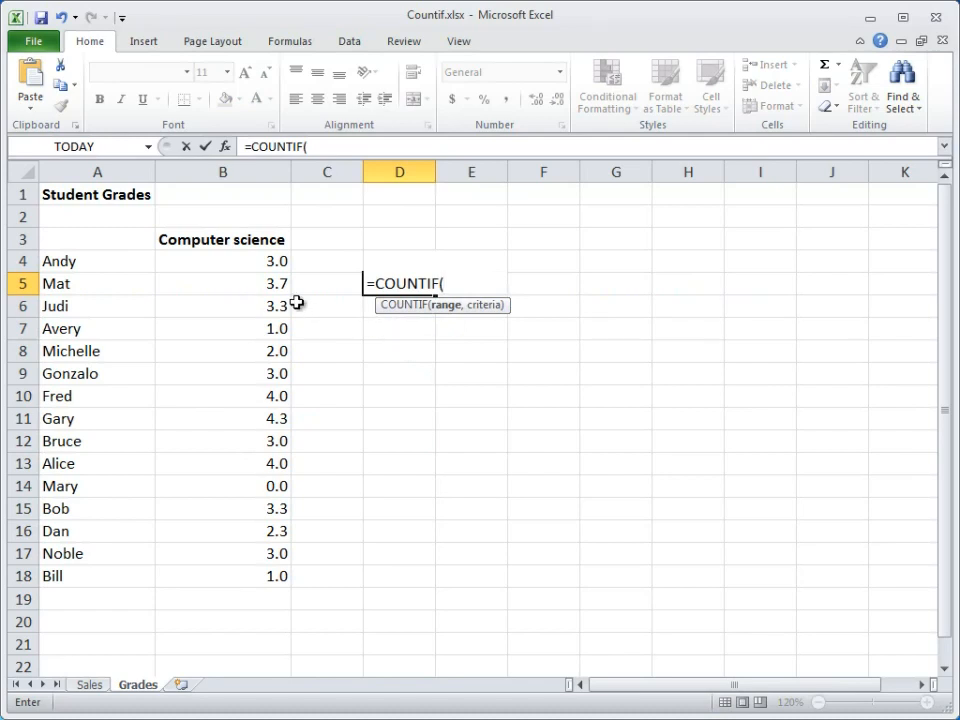
left_click(262, 261)
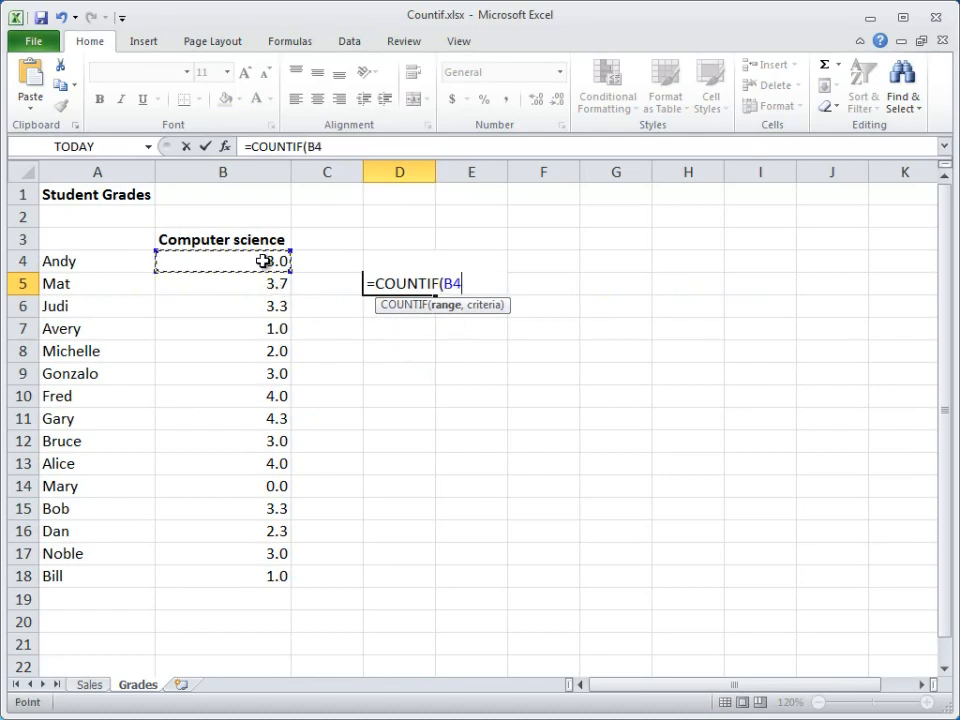
left_click_drag(262, 261, 259, 579)
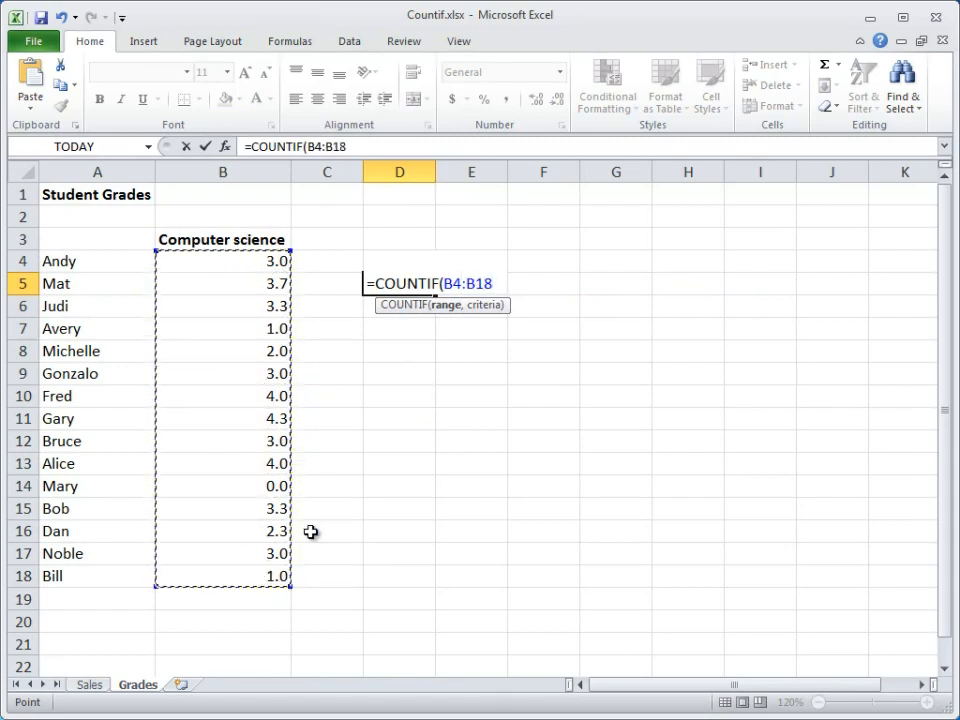
type(",")
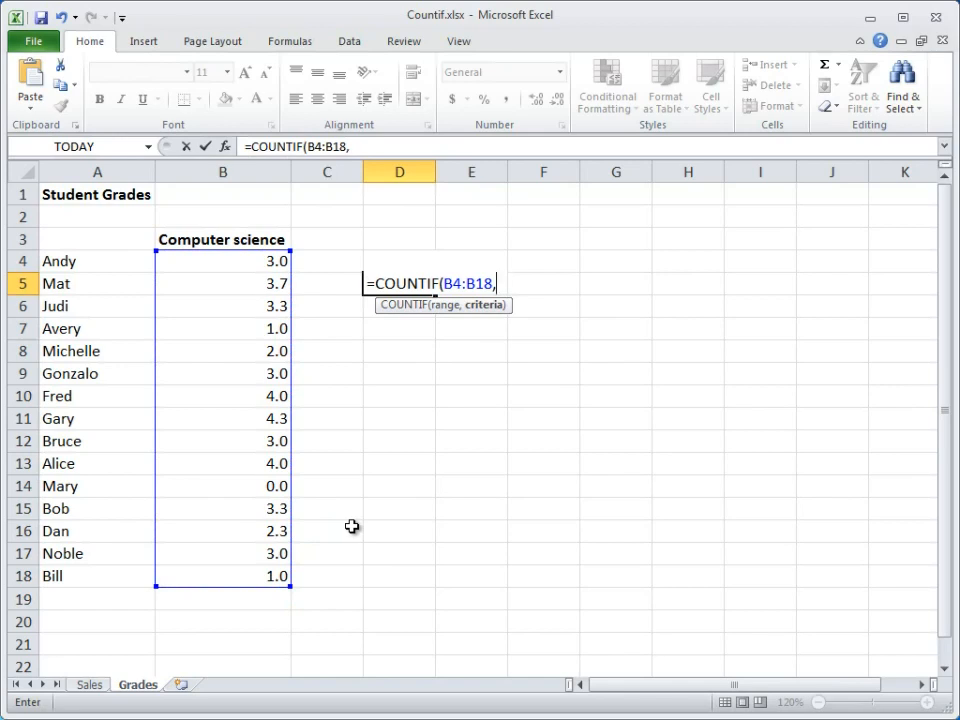
type("3.3")
type(")")
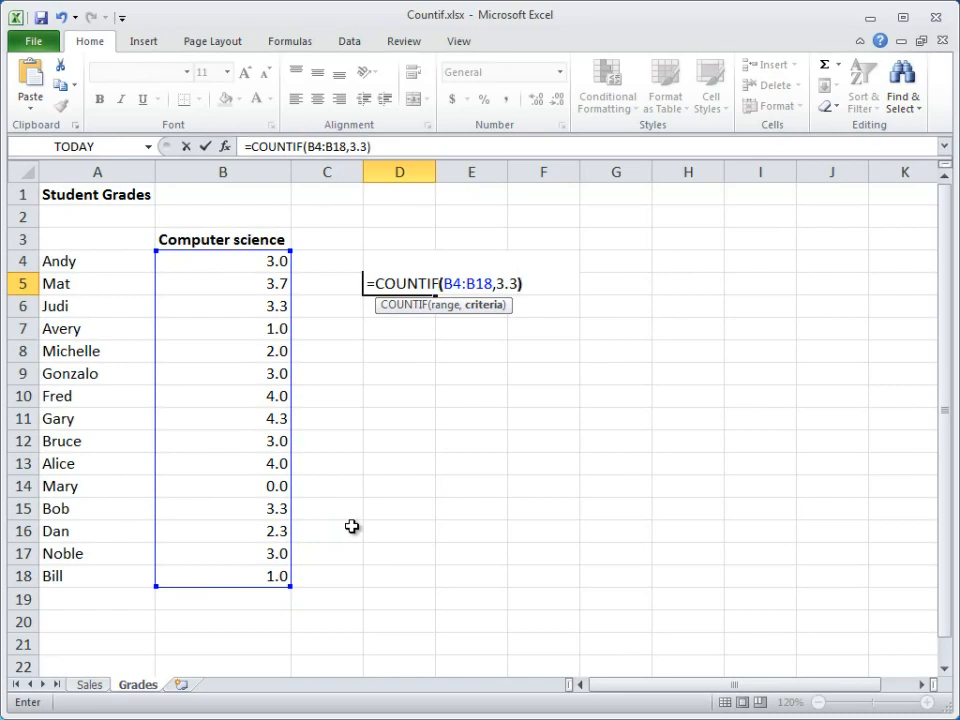
key("Return")
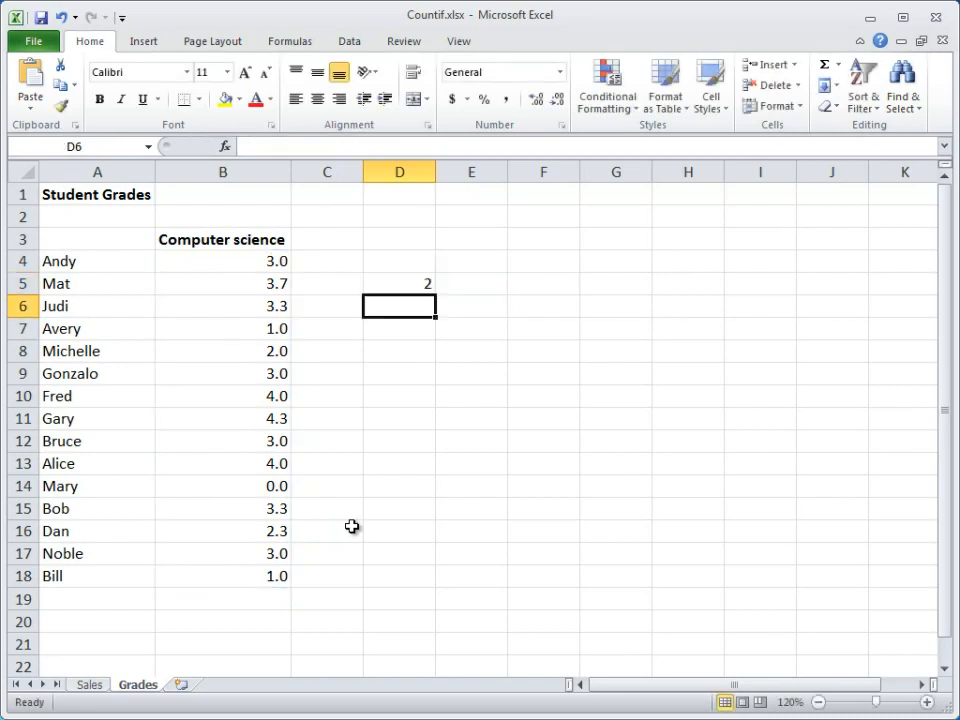
left_click(424, 289)
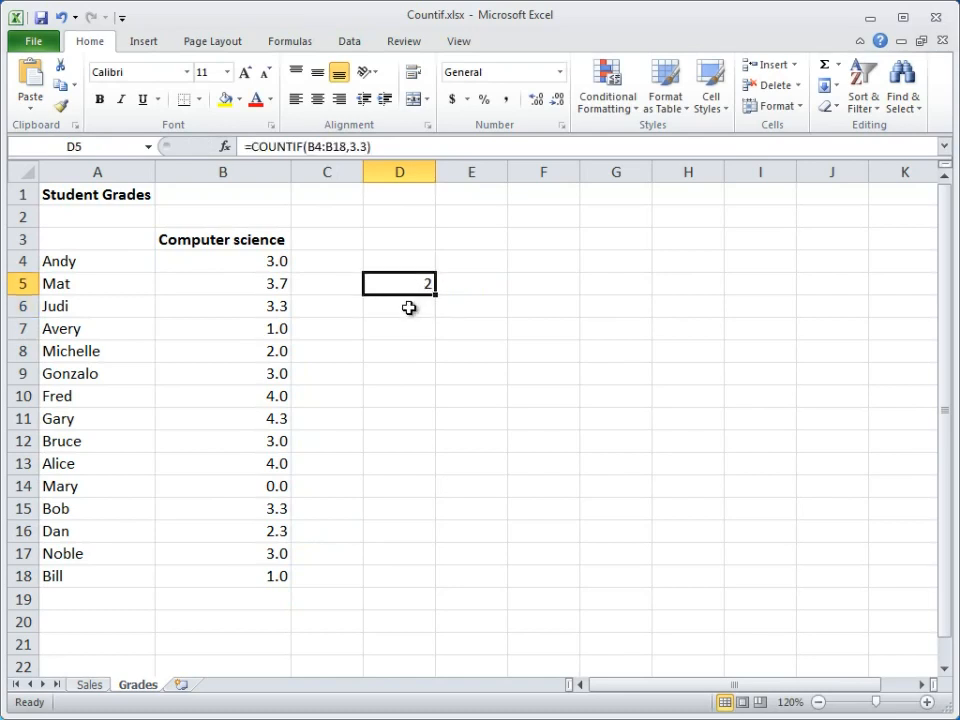
Step: Enter =COUNTIF(B4:B18,">=3.3") in D6 to count the grades of 3.3 or higher
left_click(408, 309)
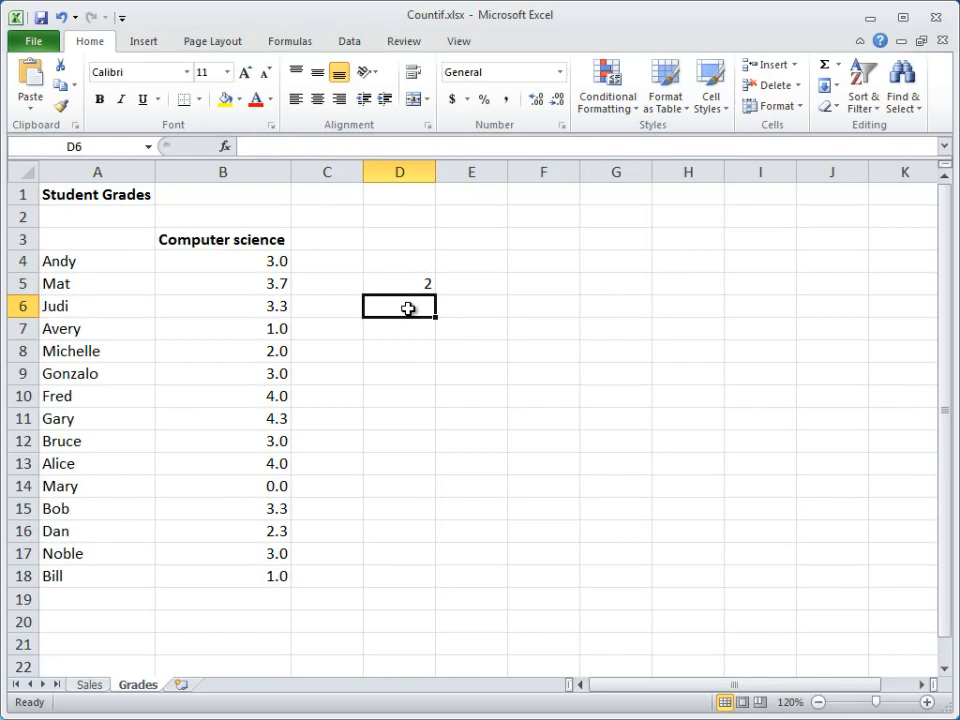
type("=COU")
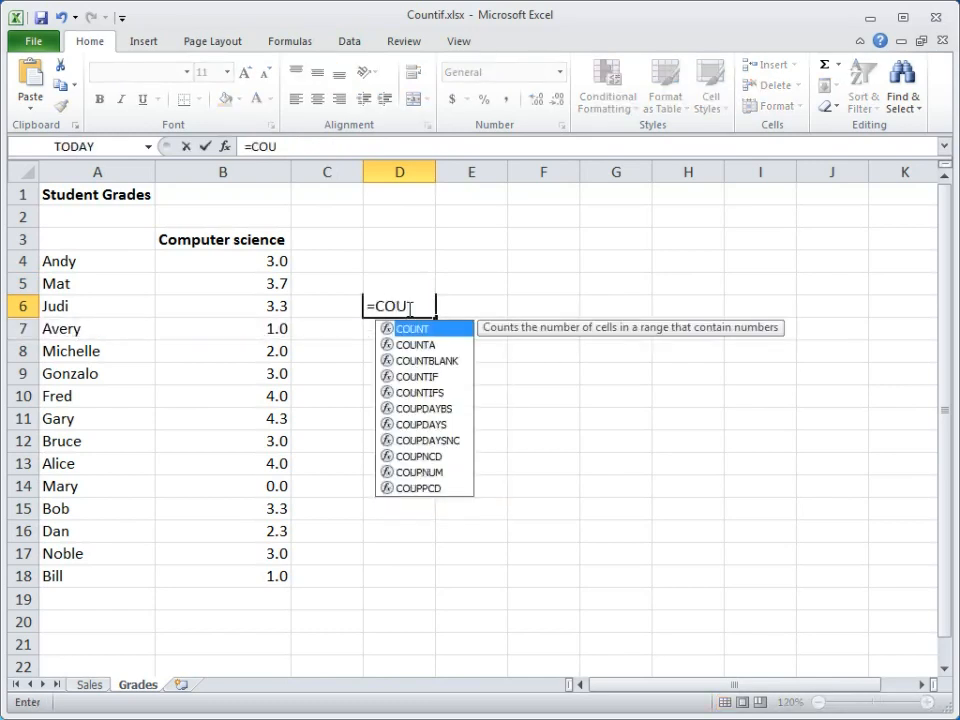
type("N")
double_click(406, 376)
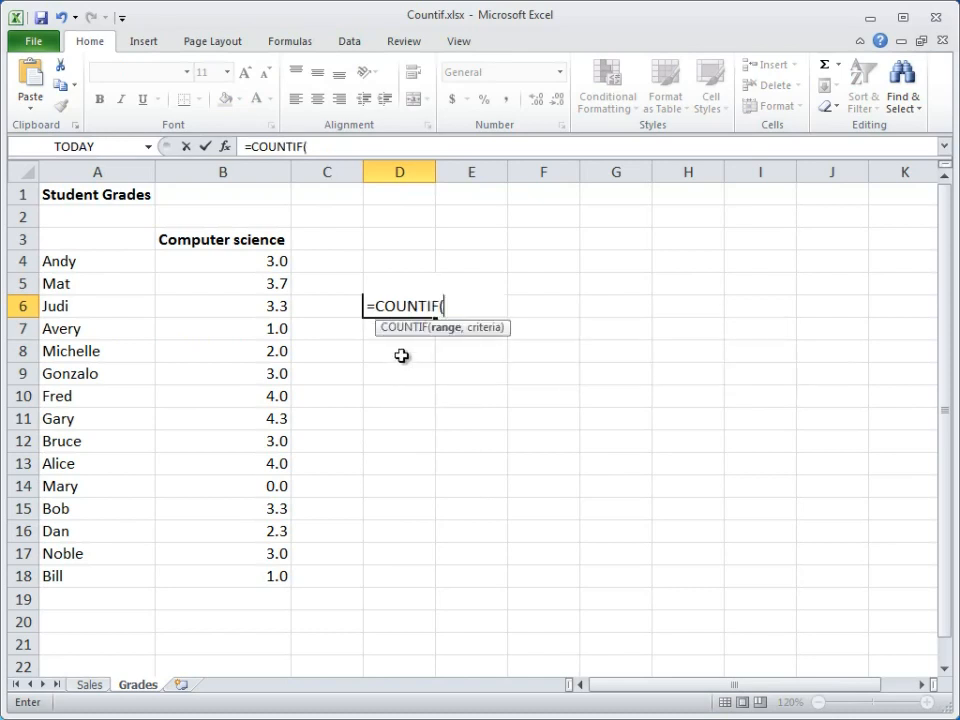
left_click_drag(270, 259, 259, 561)
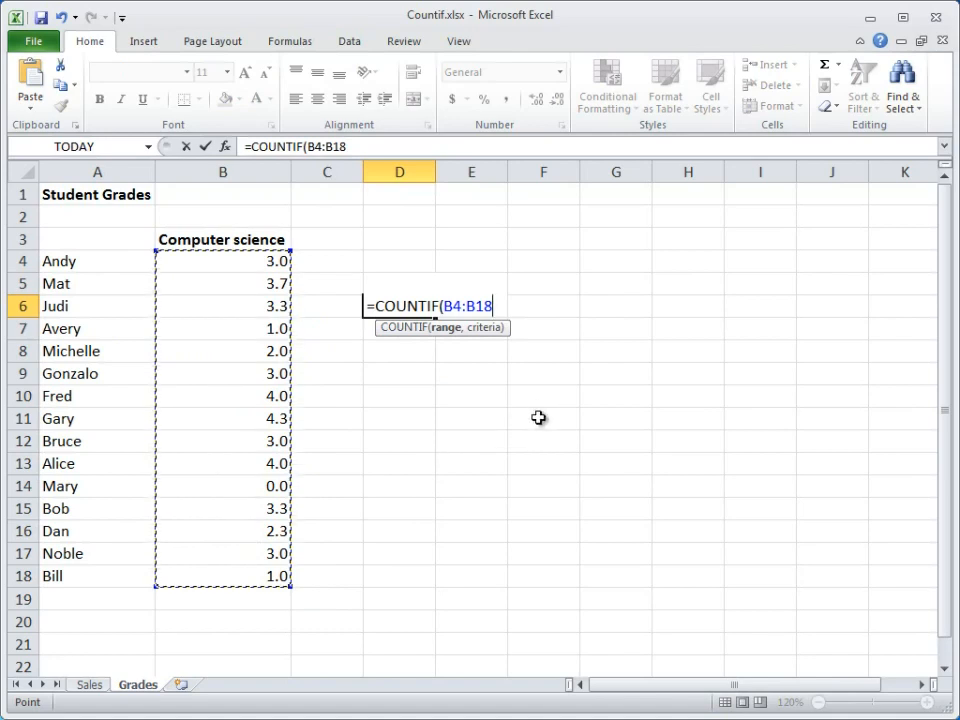
type(",")
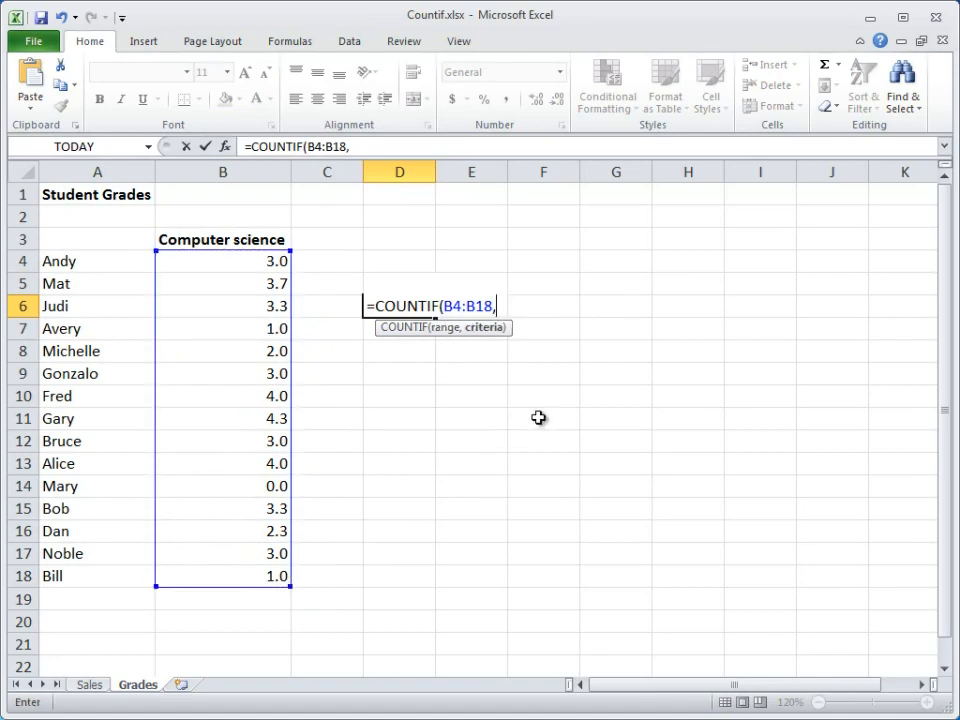
type("\"")
type(">=3.3")
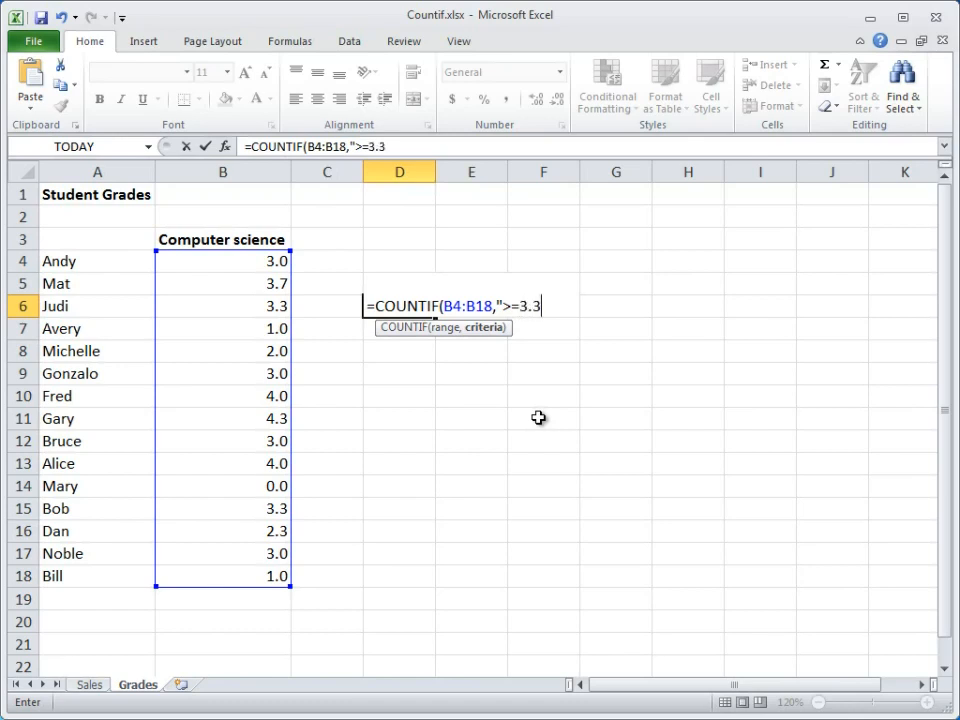
type("\")")
key("Return")
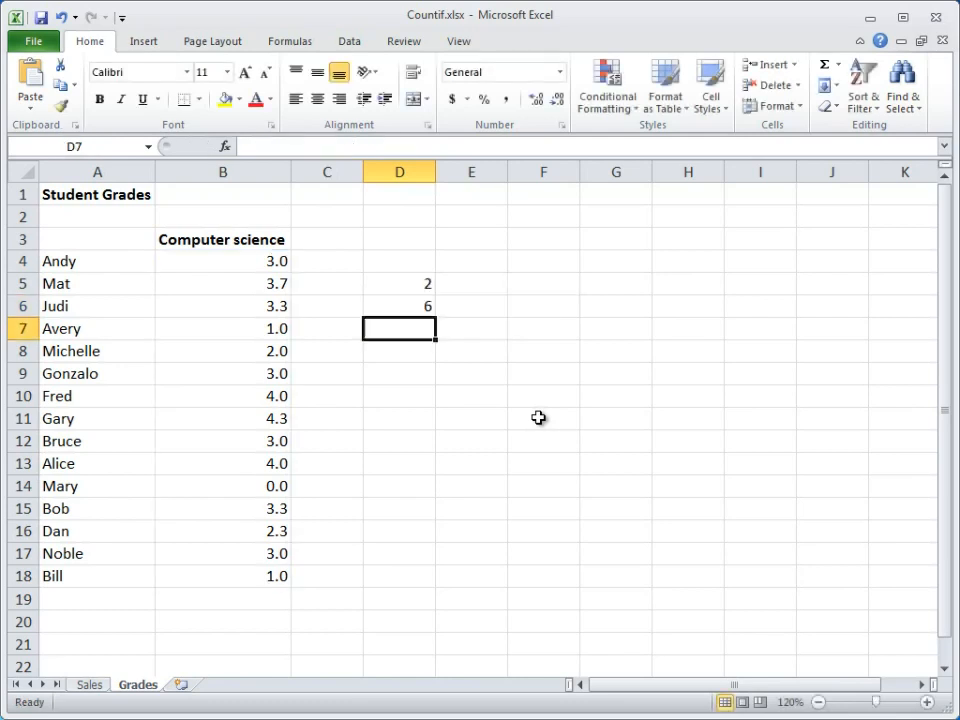
left_click(416, 312)
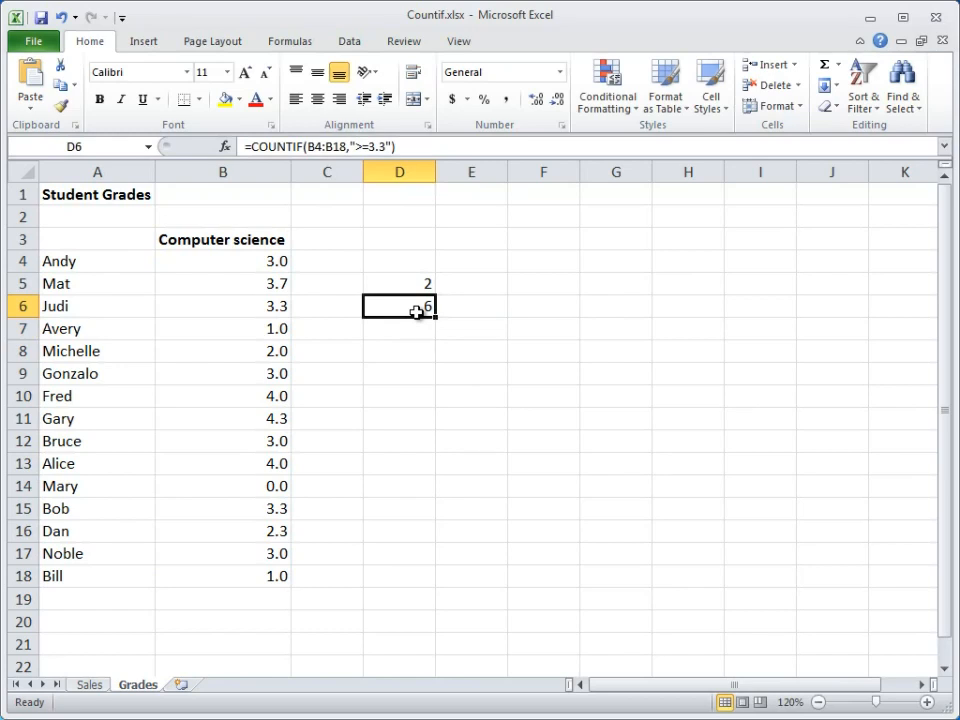
Step: Enter =COUNTIF(B4:B18,"<3") in D7 to count the grades below 3
left_click(414, 330)
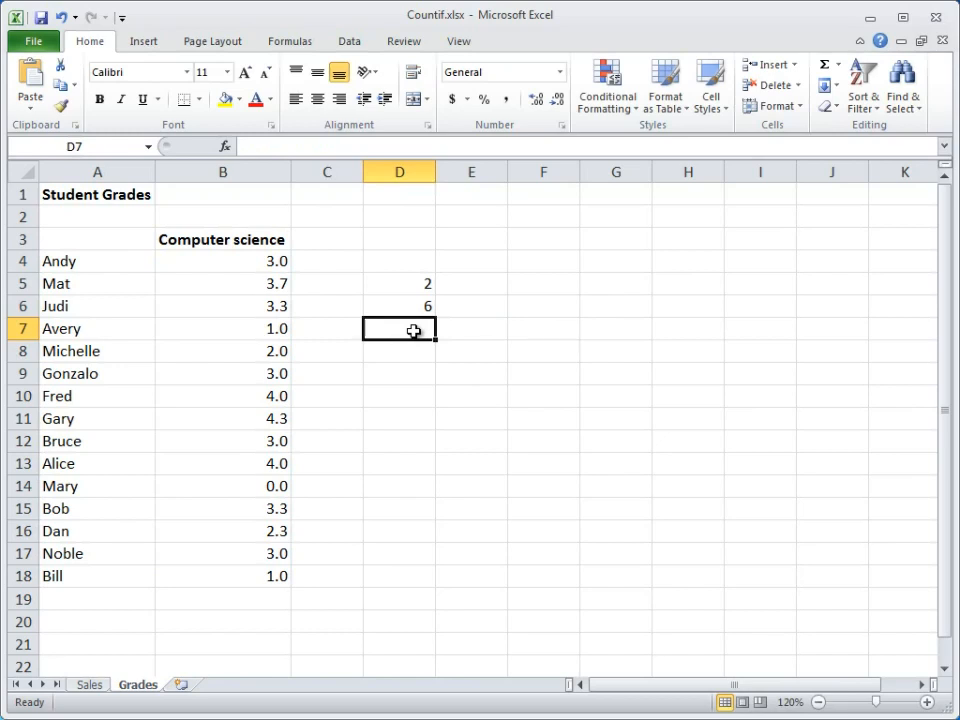
type("=COUN")
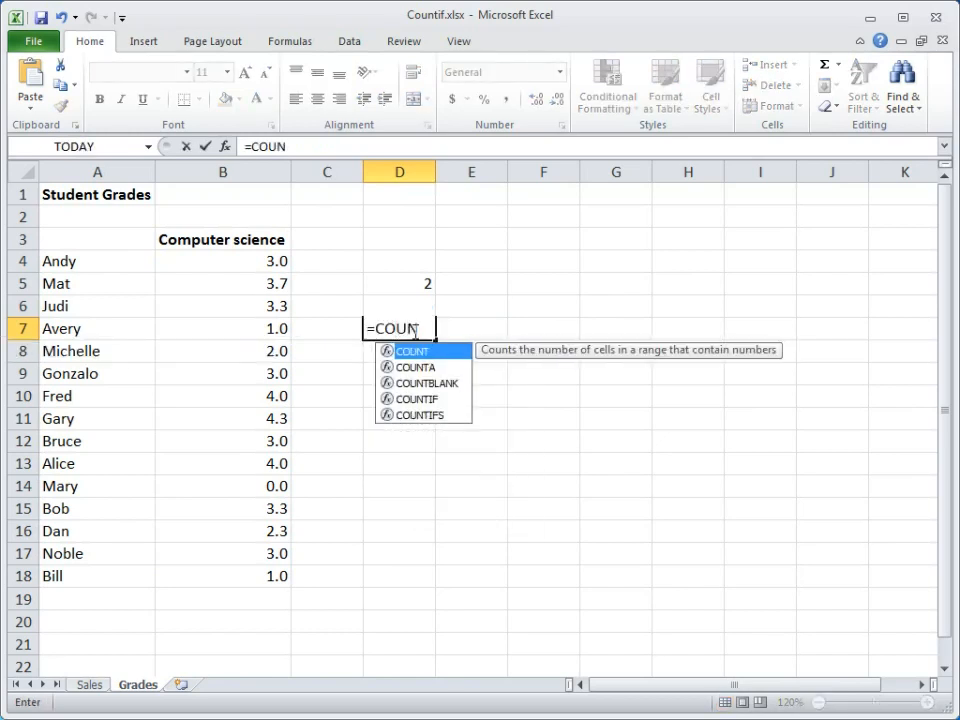
double_click(420, 399)
left_click_drag(281, 261, 275, 573)
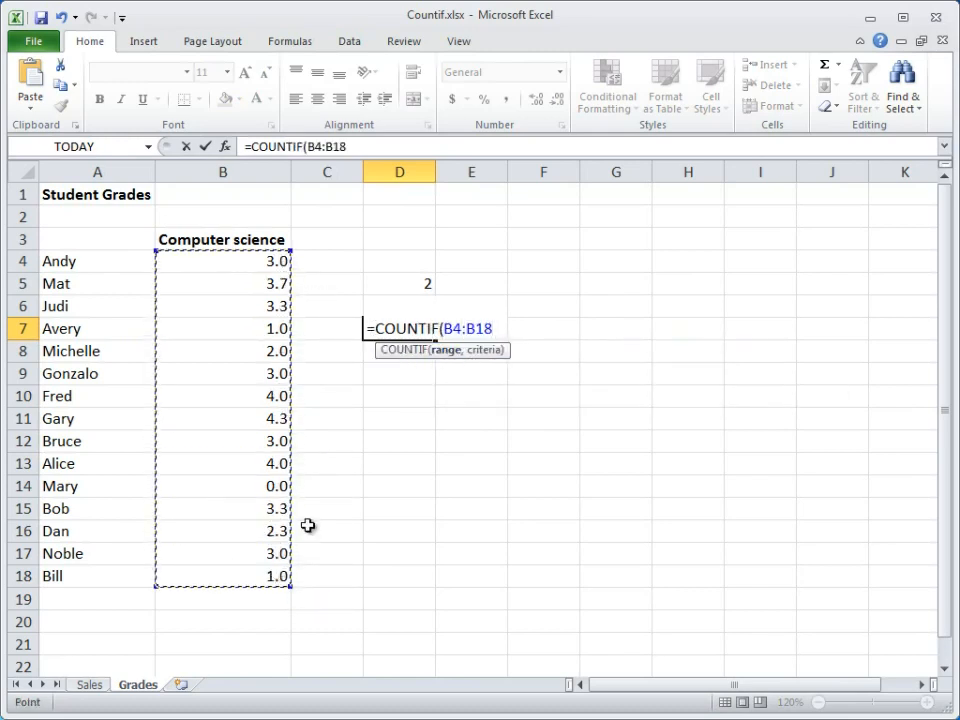
type(",")
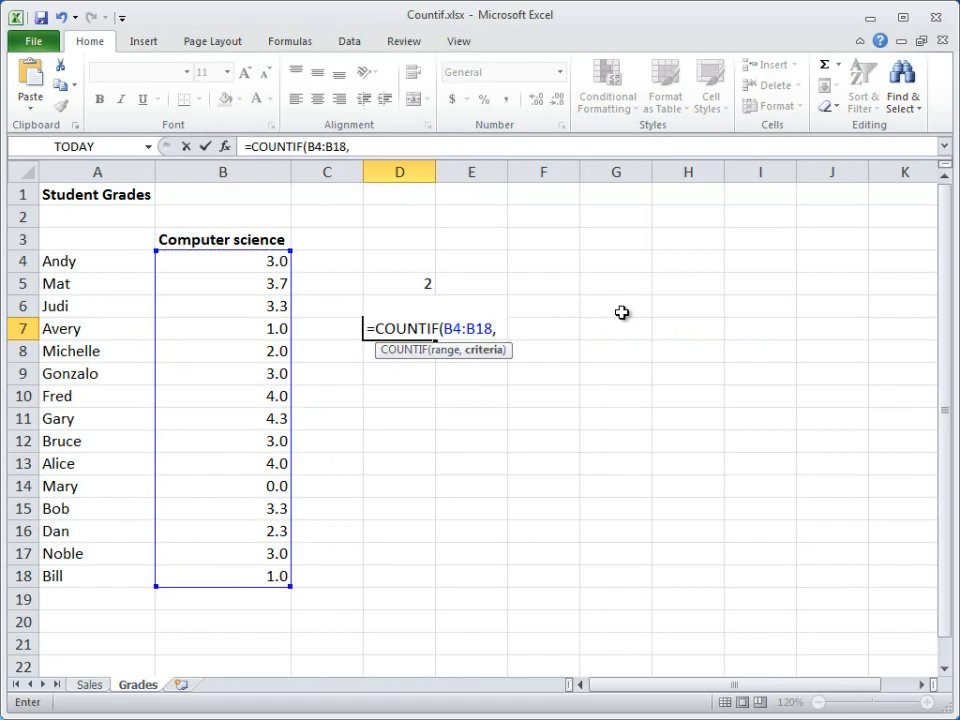
type("\"<3\")")
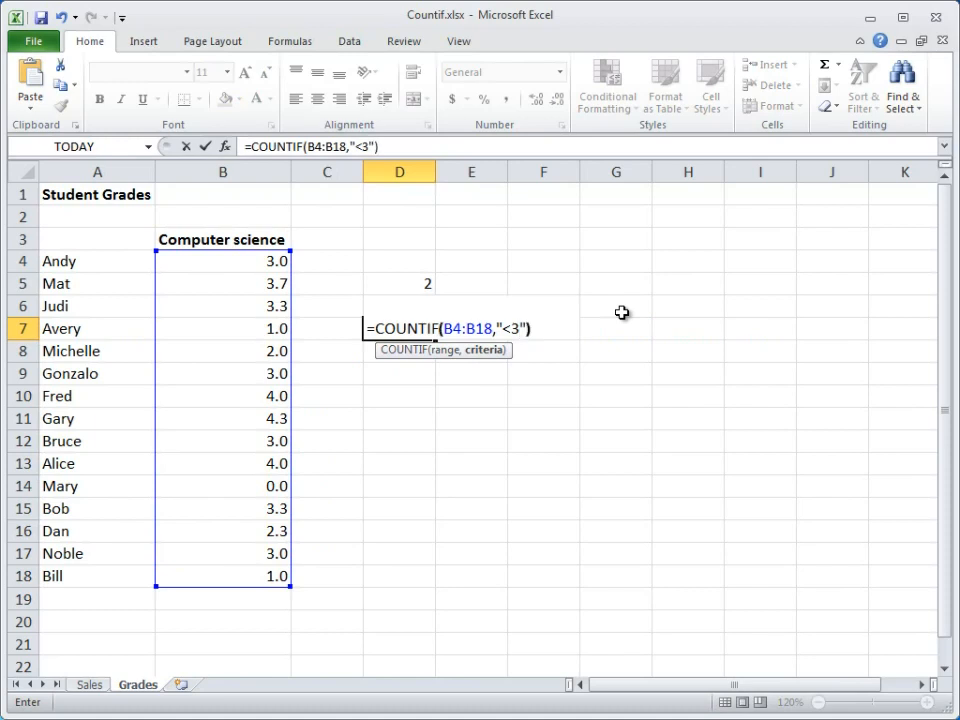
key("Return")
left_click(422, 327)
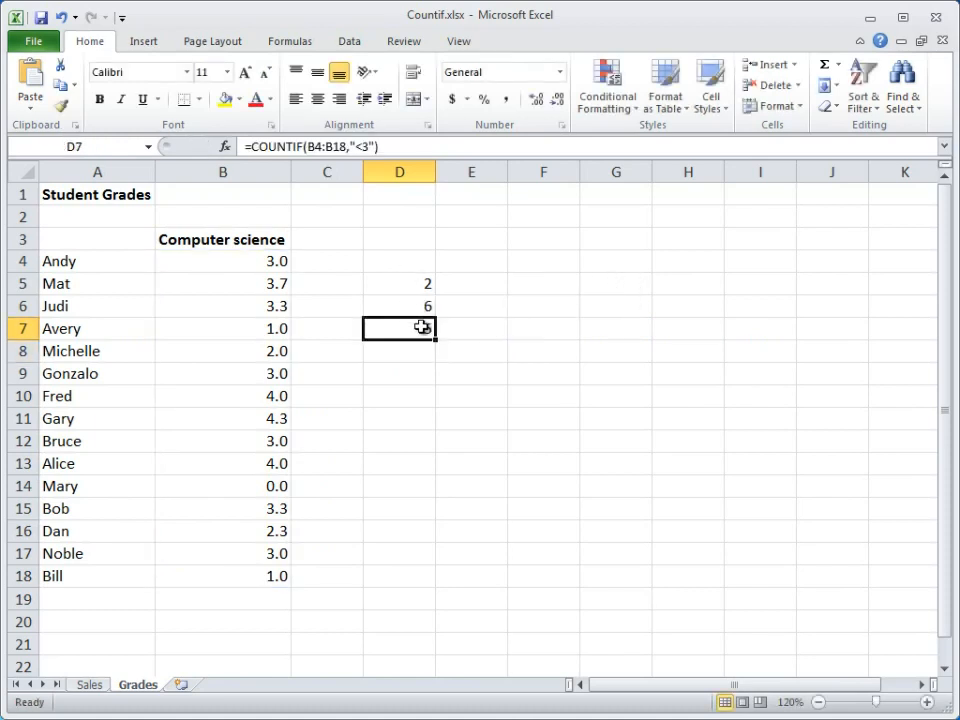